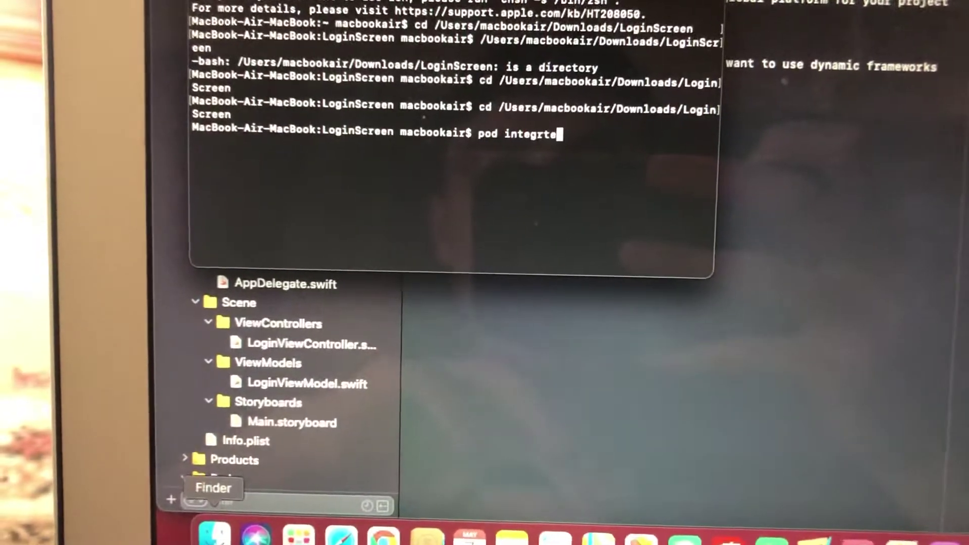
# - Copy the LoginScreen folder from Downloads in Finder
pyautogui.click(217, 536)
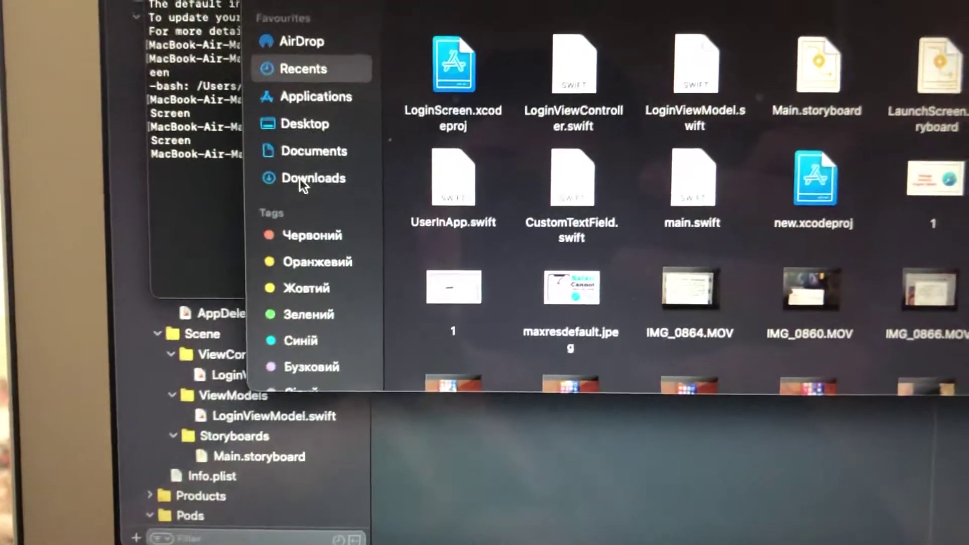
pyautogui.click(345, 153)
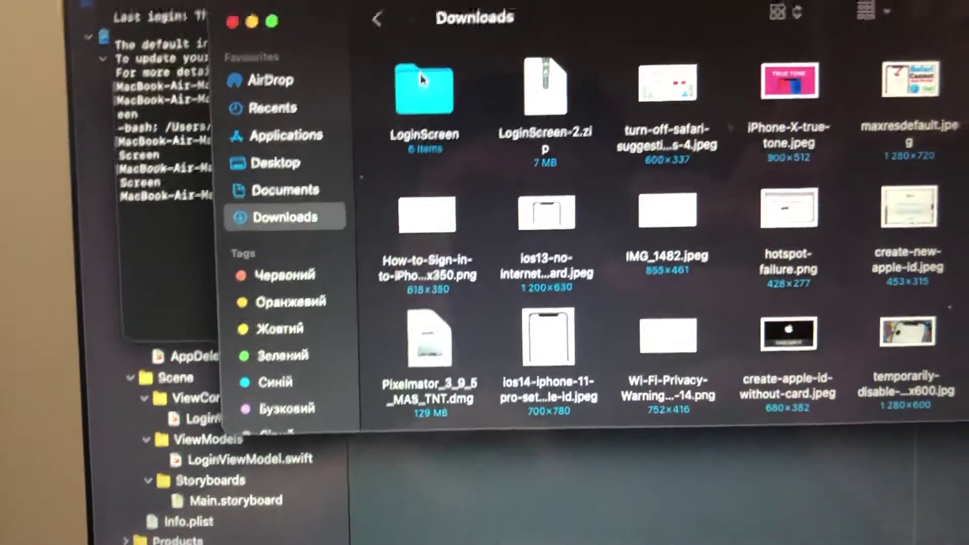
pyautogui.click(396, 90)
pyautogui.rightClick(392, 91)
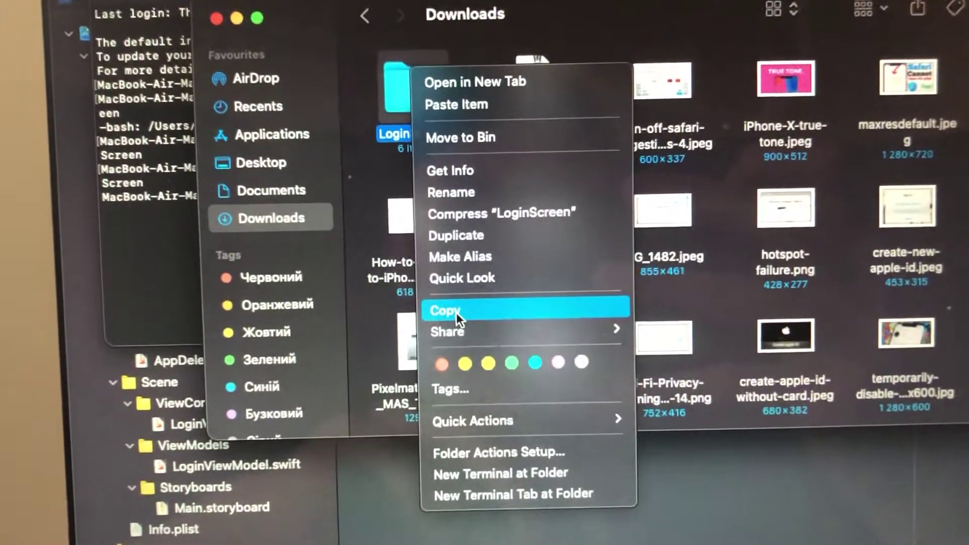
pyautogui.click(459, 311)
# - Erase the misspelled 'pod integrte' and cd into Downloads/LoginScreen in Terminal
pyautogui.press('super+Tab')
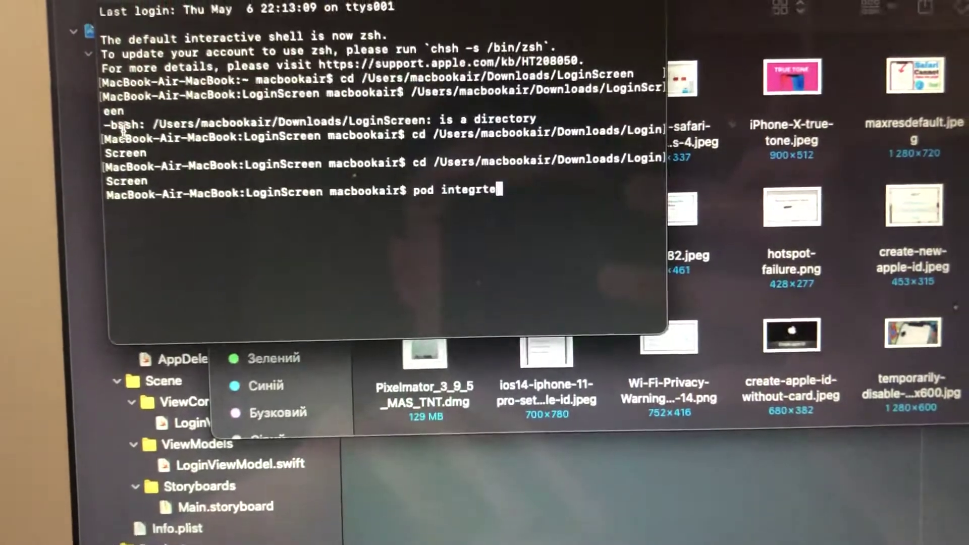
pyautogui.press('BackSpace')
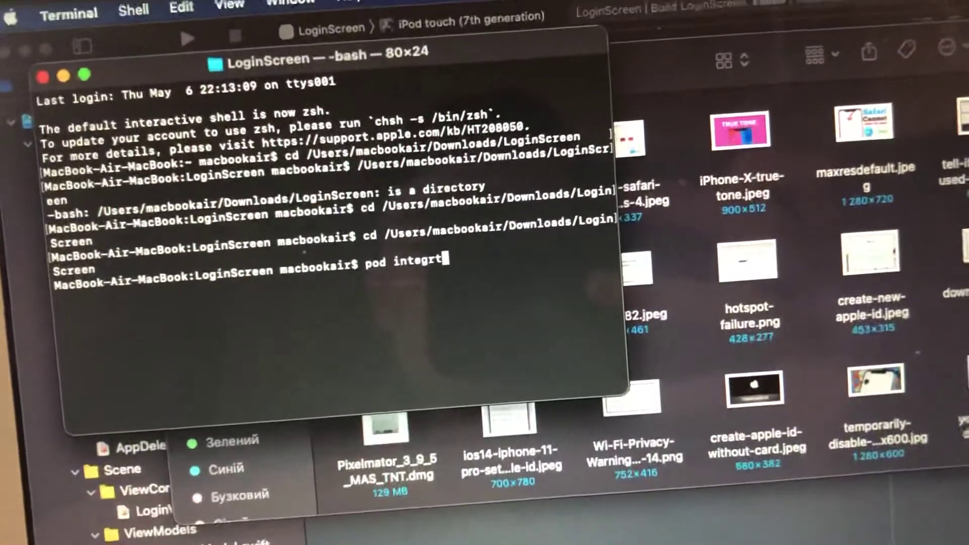
pyautogui.press('BackSpace')
pyautogui.press('BackSpace')
pyautogui.press('BackSpace')
pyautogui.press('BackSpace')
pyautogui.press('BackSpace')
pyautogui.press('BackSpace')
pyautogui.press('BackSpace')
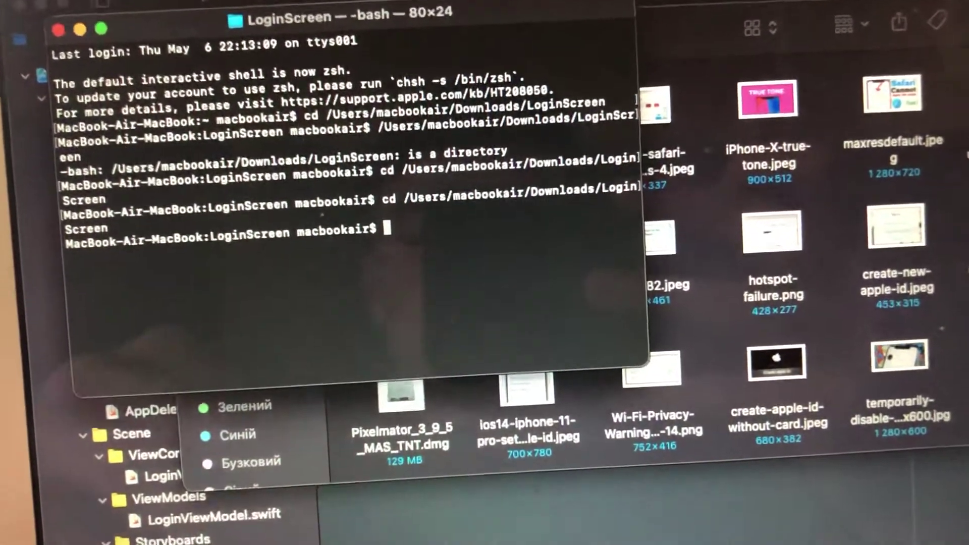
pyautogui.write('cd ')
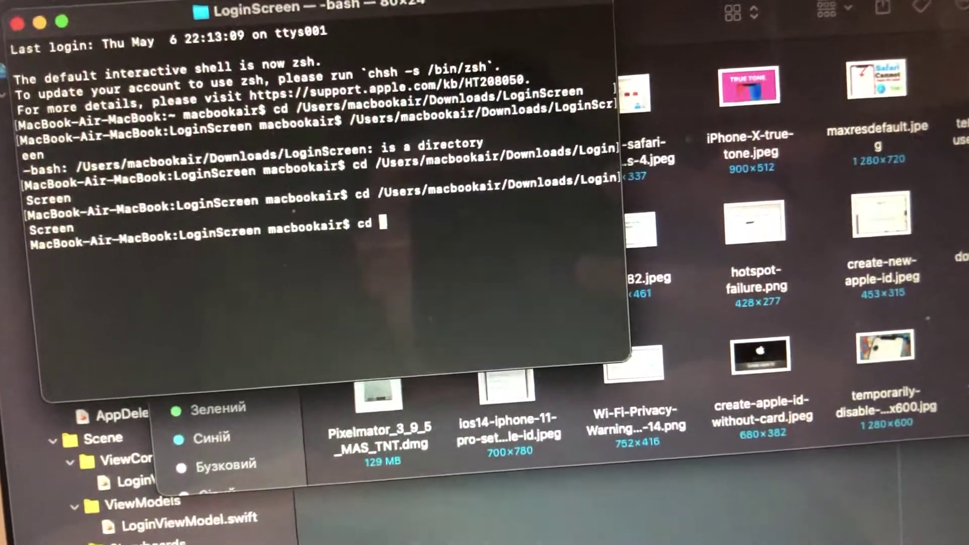
pyautogui.write('/Users/macbookair/Downloads/LoginScreen')
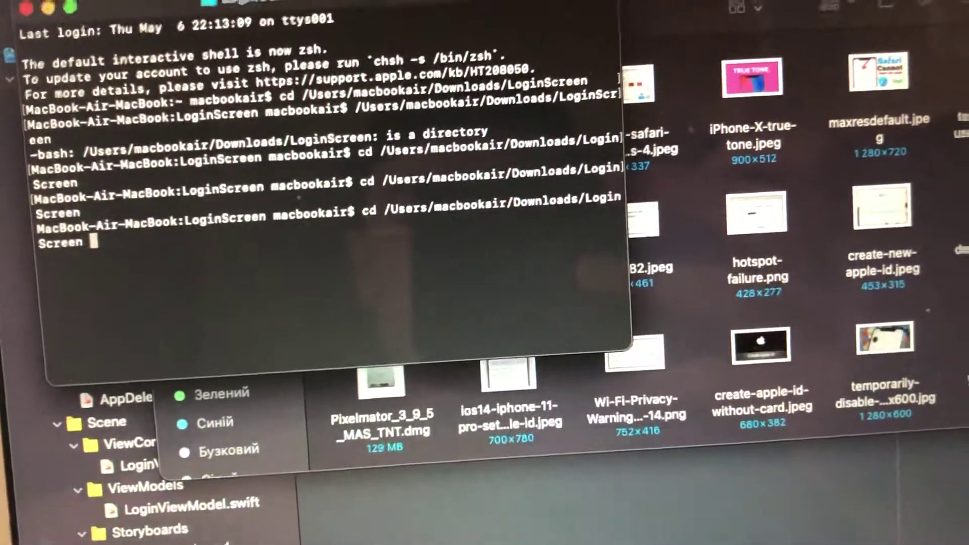
pyautogui.press('Return')
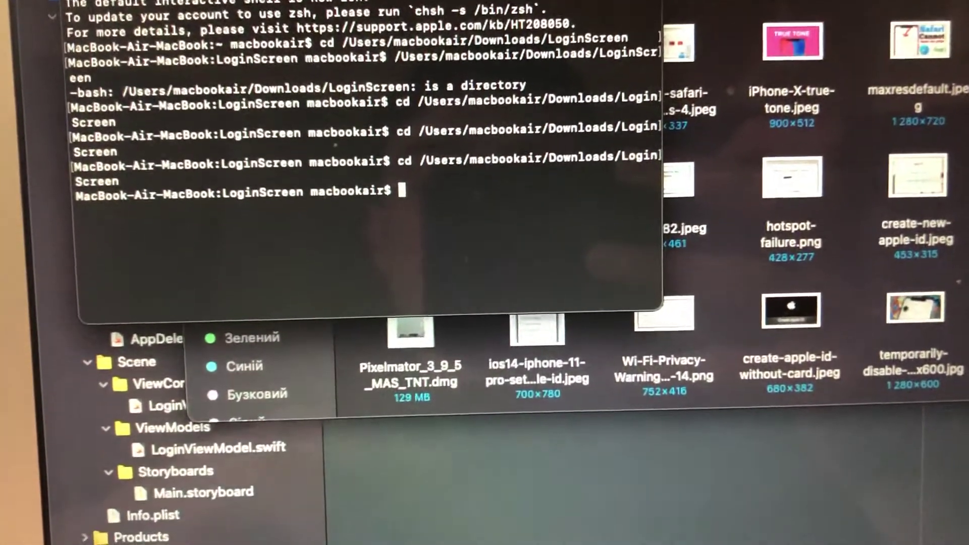
pyautogui.write('p')
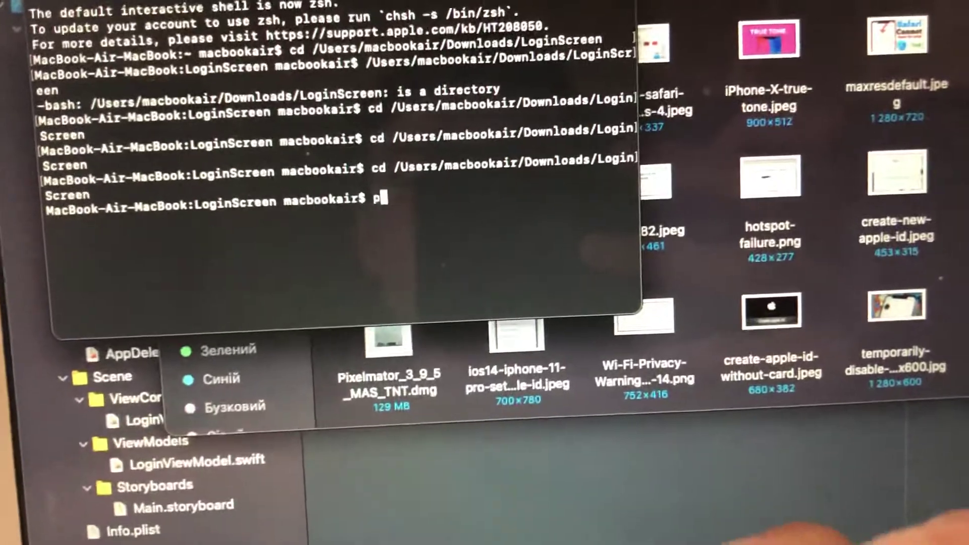
pyautogui.write('od dei')
# - Fix the typo and run 'pod deintegrate' in the LoginScreen folder
pyautogui.press('BackSpace')
pyautogui.write('n')
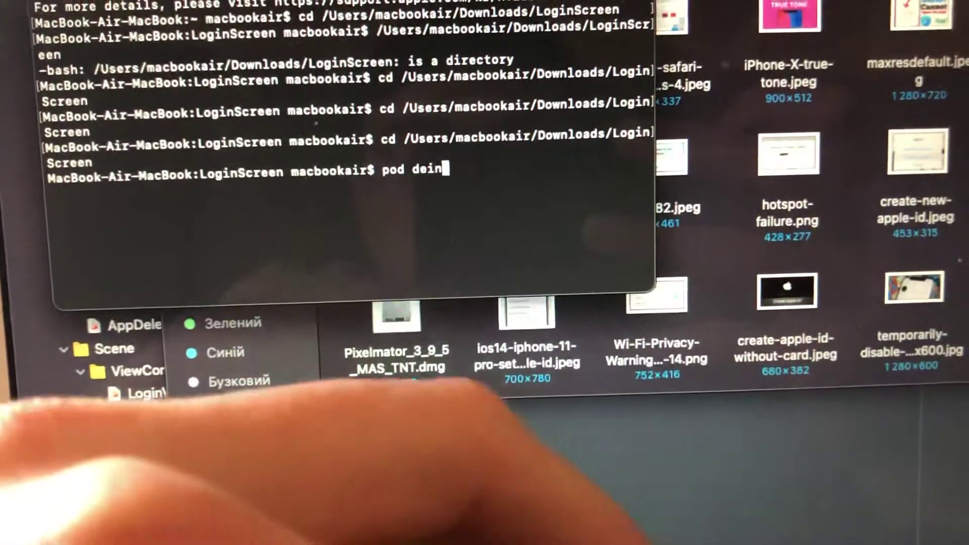
pyautogui.write('tegr')
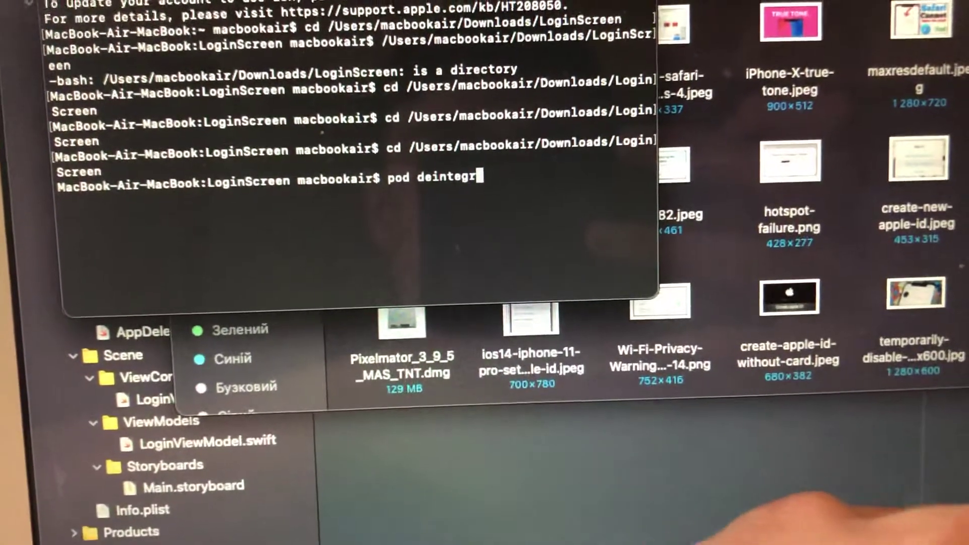
pyautogui.write('ate')
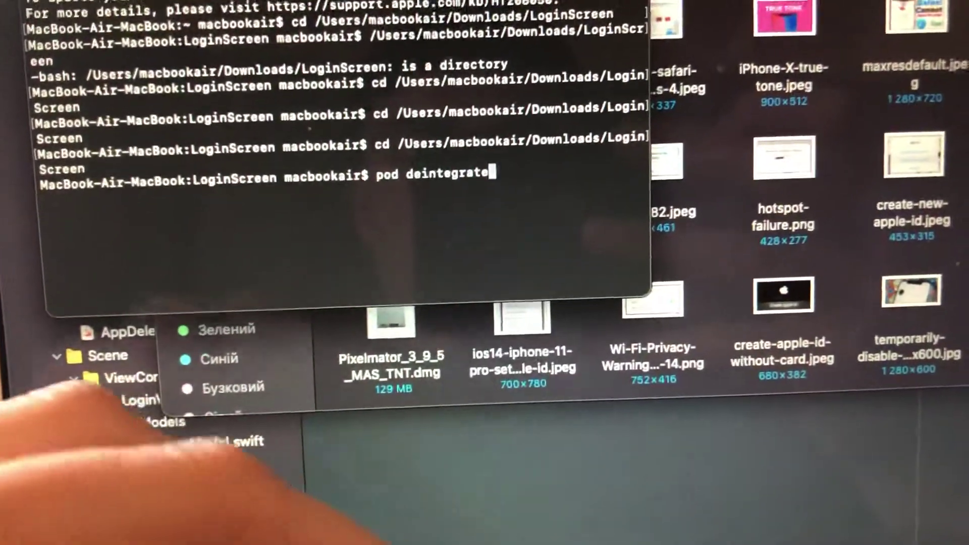
pyautogui.press('Return')
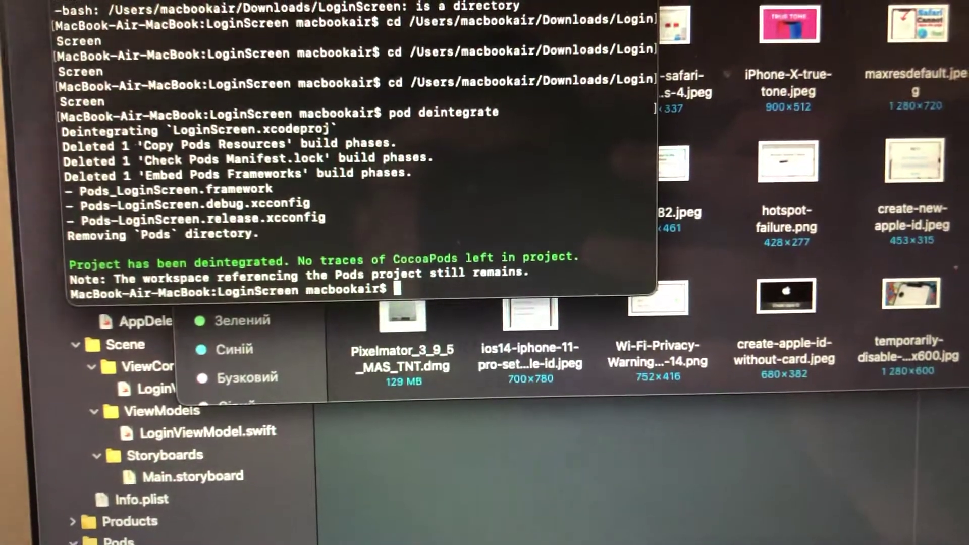
pyautogui.write('pod')
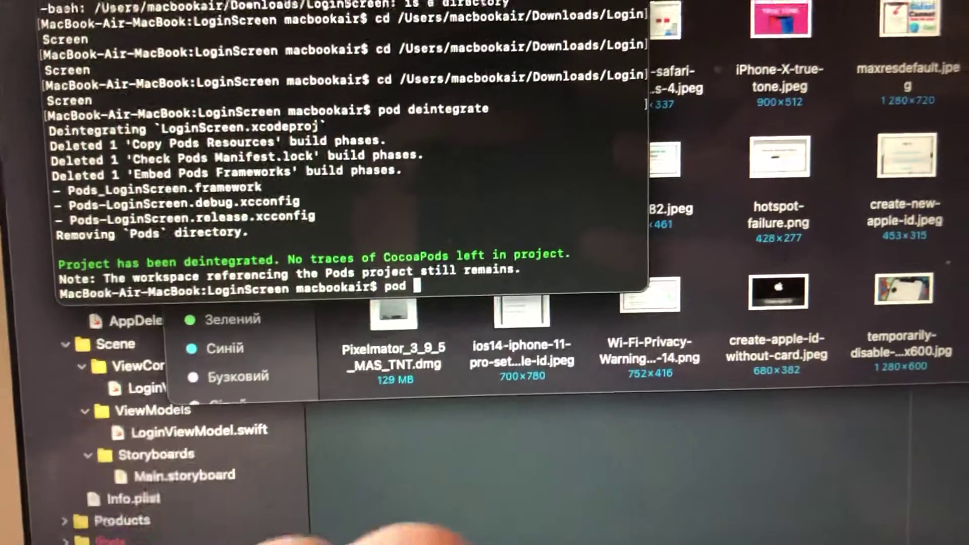
pyautogui.write('insta')
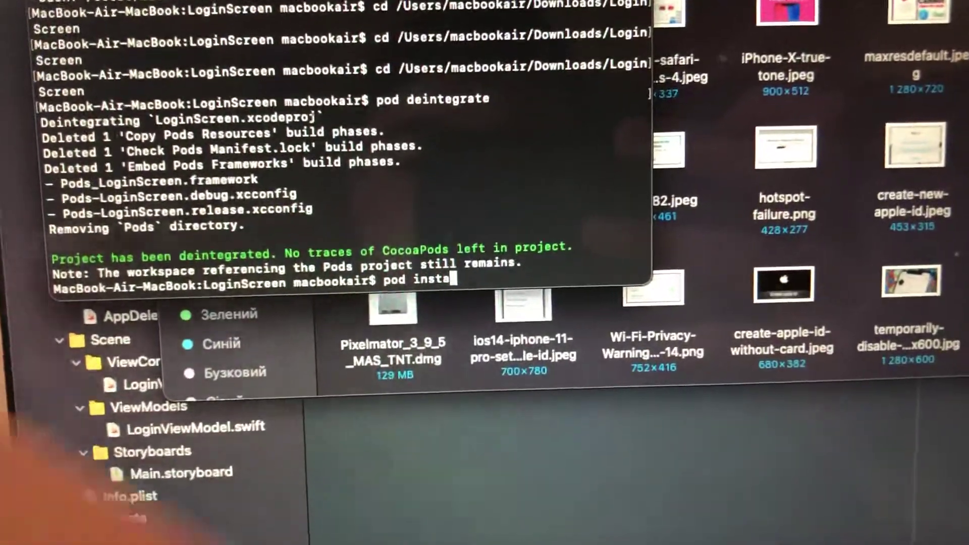
pyautogui.write('ll')
# - Run 'pod install' for the LoginScreen project
pyautogui.press('Return')
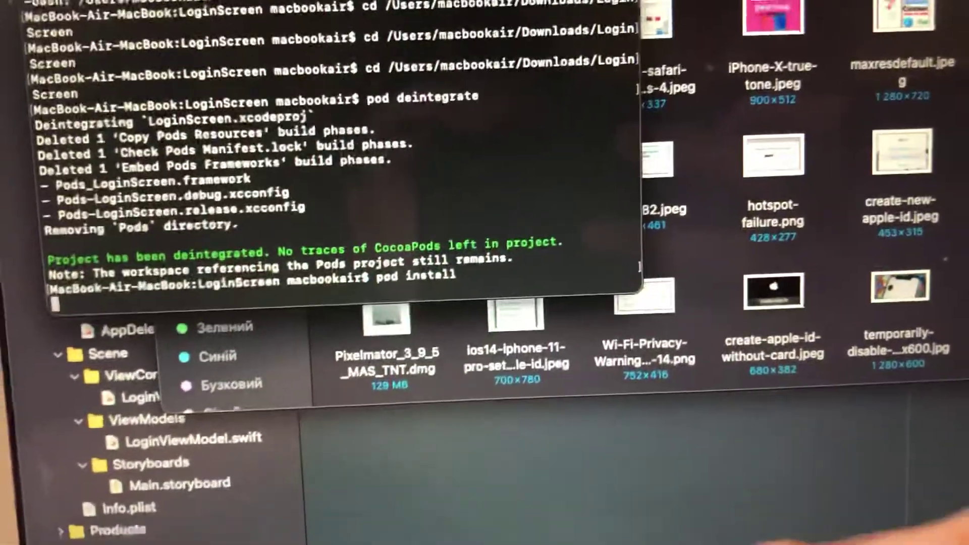